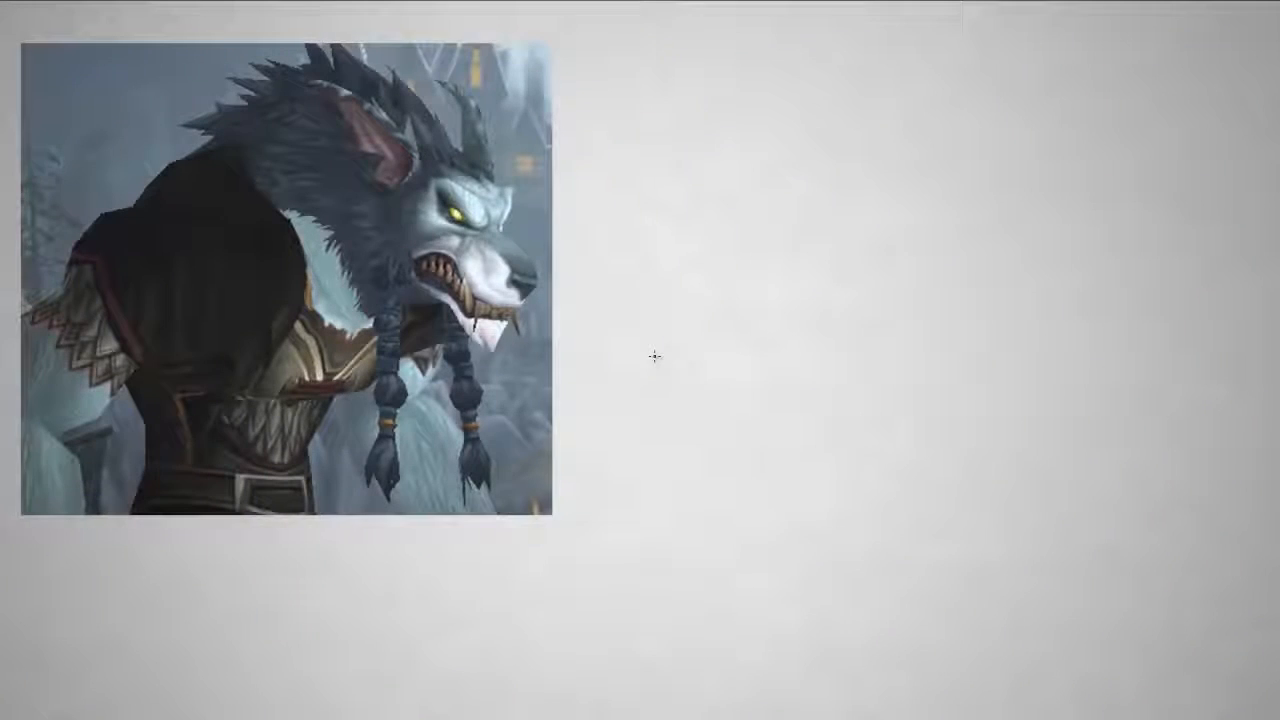
# - Sketch the wolf creature's torso beside the reference as a large oval with an arched back line and a small shoulder oval
pyautogui.moveTo(930, 166)
pyautogui.mouseDown()
pyautogui.moveTo(617, 314)
pyautogui.moveTo(820, 229)
pyautogui.mouseUp()
pyautogui.moveTo(721, 230)
pyautogui.mouseDown()
pyautogui.moveTo(745, 310)
pyautogui.moveTo(714, 277)
pyautogui.moveTo(789, 386)
pyautogui.moveTo(756, 390)
pyautogui.moveTo(1046, 357)
pyautogui.mouseUp()
pyautogui.moveTo(760, 410)
pyautogui.mouseDown()
pyautogui.moveTo(994, 414)
pyautogui.moveTo(1077, 309)
pyautogui.moveTo(1015, 412)
pyautogui.mouseUp()
pyautogui.moveTo(953, 265)
pyautogui.mouseDown()
pyautogui.moveTo(912, 400)
pyautogui.moveTo(928, 395)
pyautogui.mouseUp()
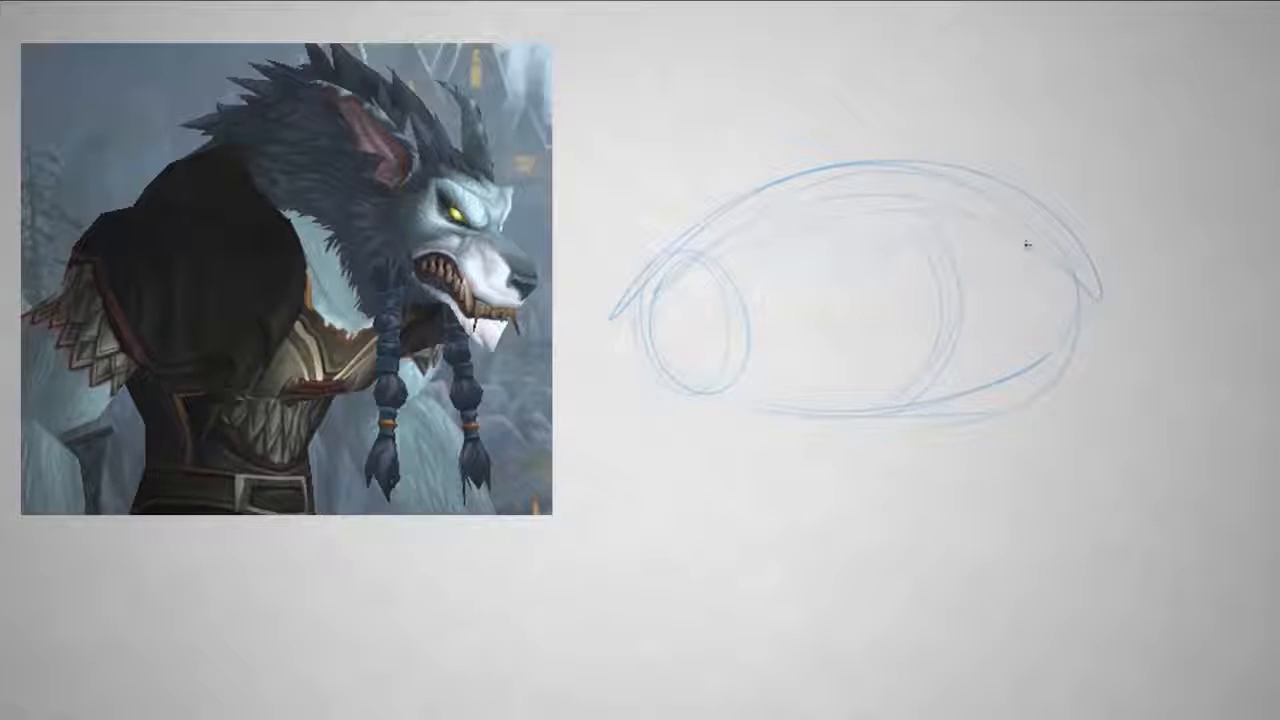
# - Sketch the tapering waist with a curved lower edge below the torso, and strengthen the torso's lower front contour
pyautogui.moveTo(950, 410); pyautogui.dragTo(882, 485)
pyautogui.moveTo(692, 388); pyautogui.dragTo(735, 457)
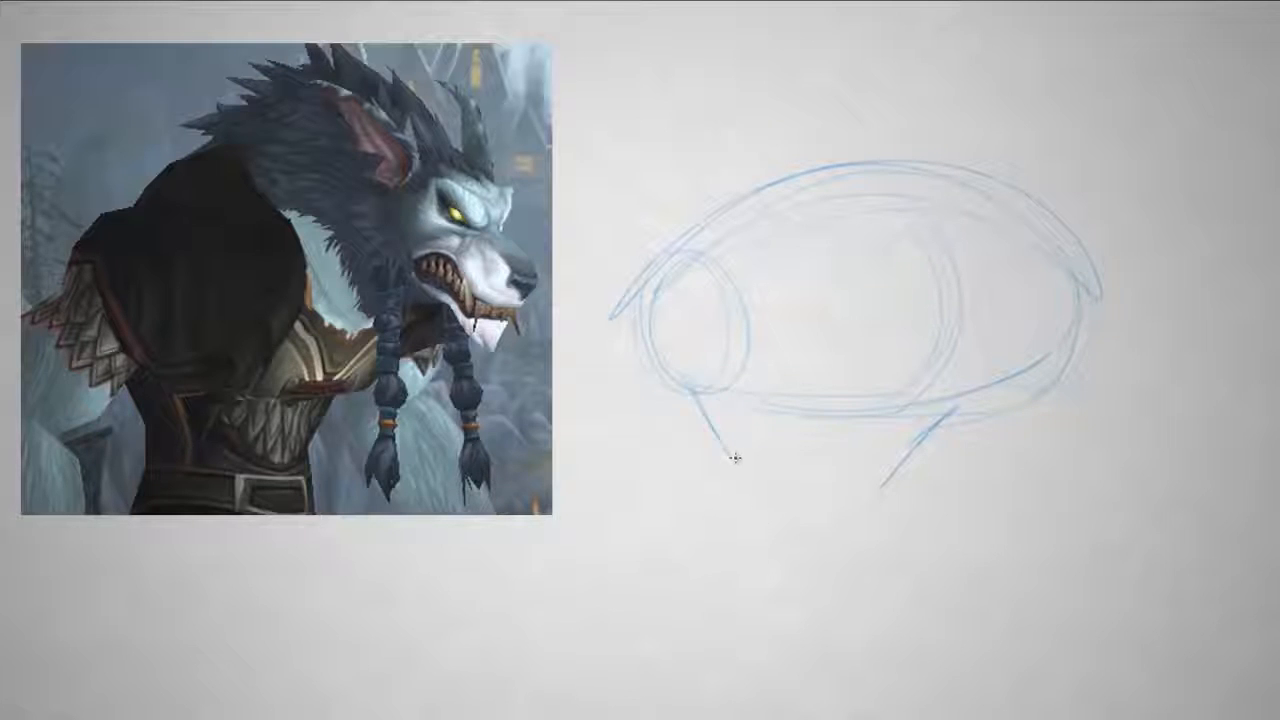
pyautogui.moveTo(836, 517)
pyautogui.mouseDown()
pyautogui.moveTo(890, 482)
pyautogui.moveTo(861, 512)
pyautogui.mouseUp()
pyautogui.moveTo(940, 411); pyautogui.dragTo(1030, 395)
pyautogui.moveTo(1078, 290); pyautogui.dragTo(1040, 391)
# - Draw curved cross-contours around the torso and a rounded abdomen form hanging below it
pyautogui.moveTo(868, 228); pyautogui.dragTo(878, 350)
pyautogui.moveTo(798, 187)
pyautogui.mouseDown()
pyautogui.moveTo(876, 256)
pyautogui.moveTo(838, 396)
pyautogui.moveTo(882, 284)
pyautogui.mouseUp()
pyautogui.moveTo(1029, 215); pyautogui.dragTo(998, 390)
pyautogui.moveTo(1042, 320); pyautogui.dragTo(1002, 384)
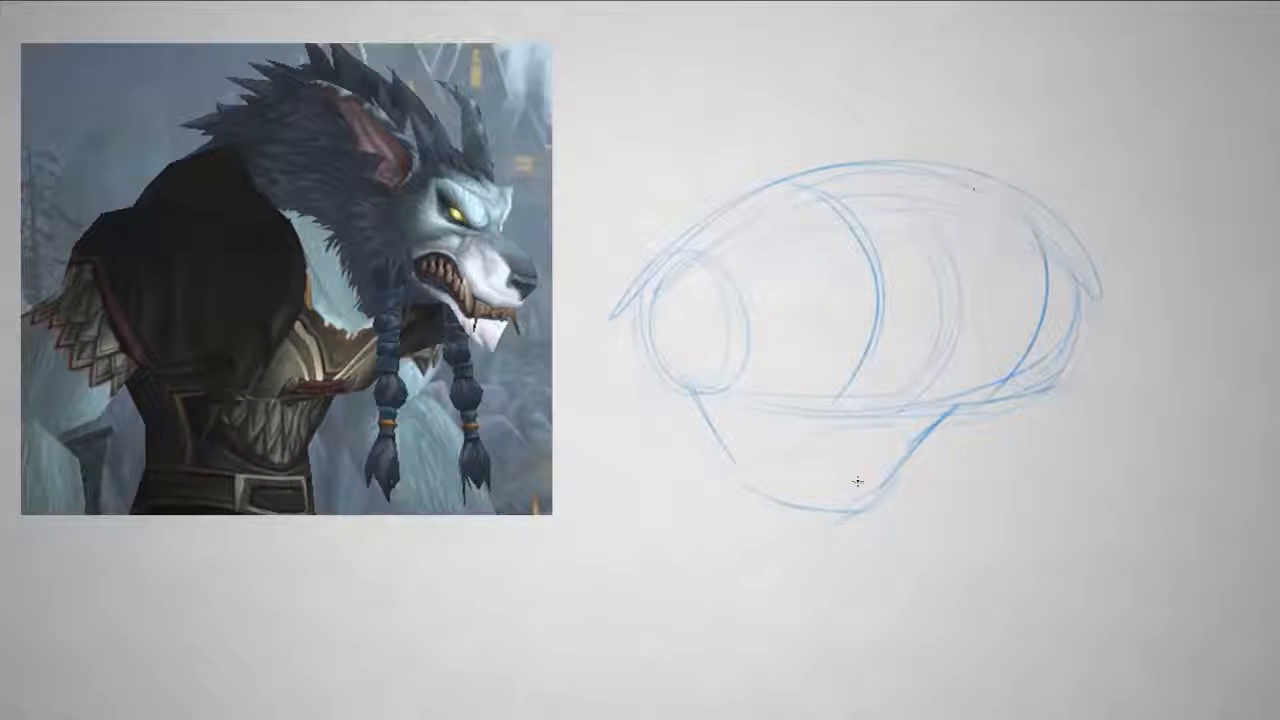
pyautogui.moveTo(814, 409); pyautogui.dragTo(790, 495)
pyautogui.moveTo(924, 411); pyautogui.dragTo(862, 510)
pyautogui.moveTo(796, 467); pyautogui.dragTo(854, 502)
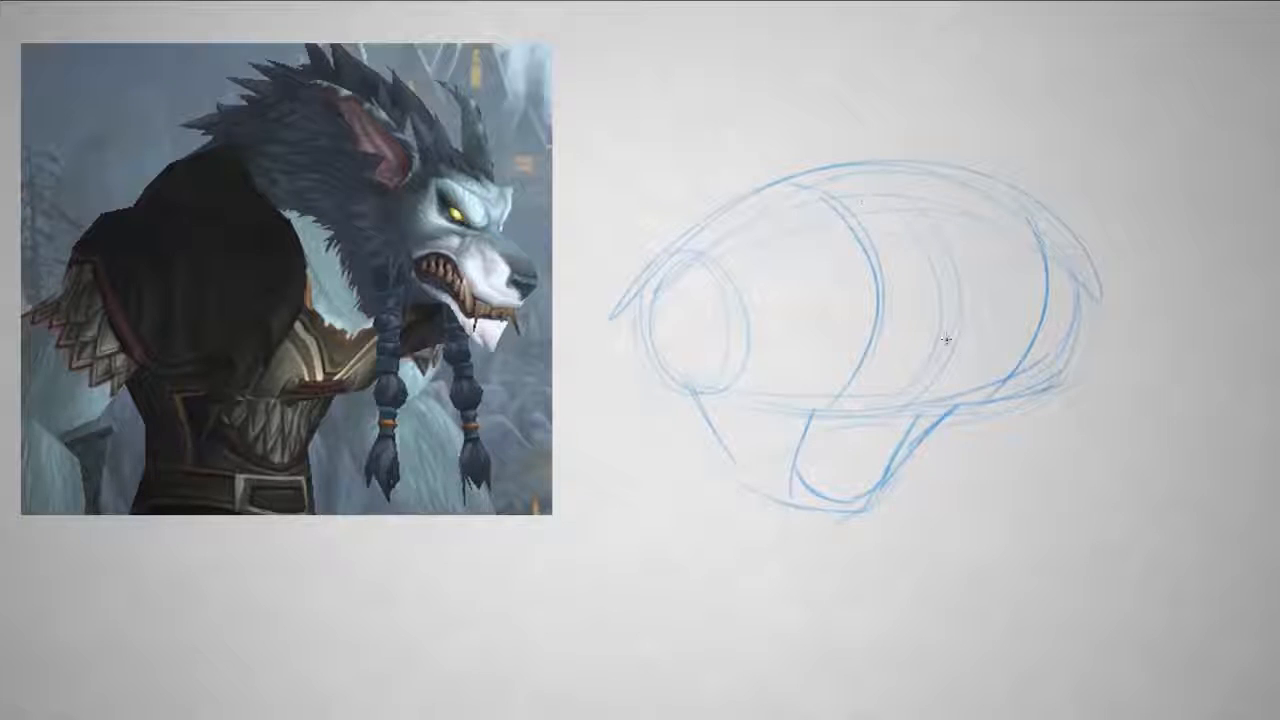
# - Sketch a high mane hump over the back and an upright oval for the head near the torso's front
pyautogui.moveTo(973, 350); pyautogui.dragTo(934, 352)
pyautogui.moveTo(718, 217); pyautogui.dragTo(638, 264)
pyautogui.moveTo(1091, 251); pyautogui.dragTo(1103, 270)
pyautogui.moveTo(700, 218)
pyautogui.mouseDown()
pyautogui.moveTo(765, 132)
pyautogui.moveTo(980, 118)
pyautogui.moveTo(1115, 180)
pyautogui.mouseUp()
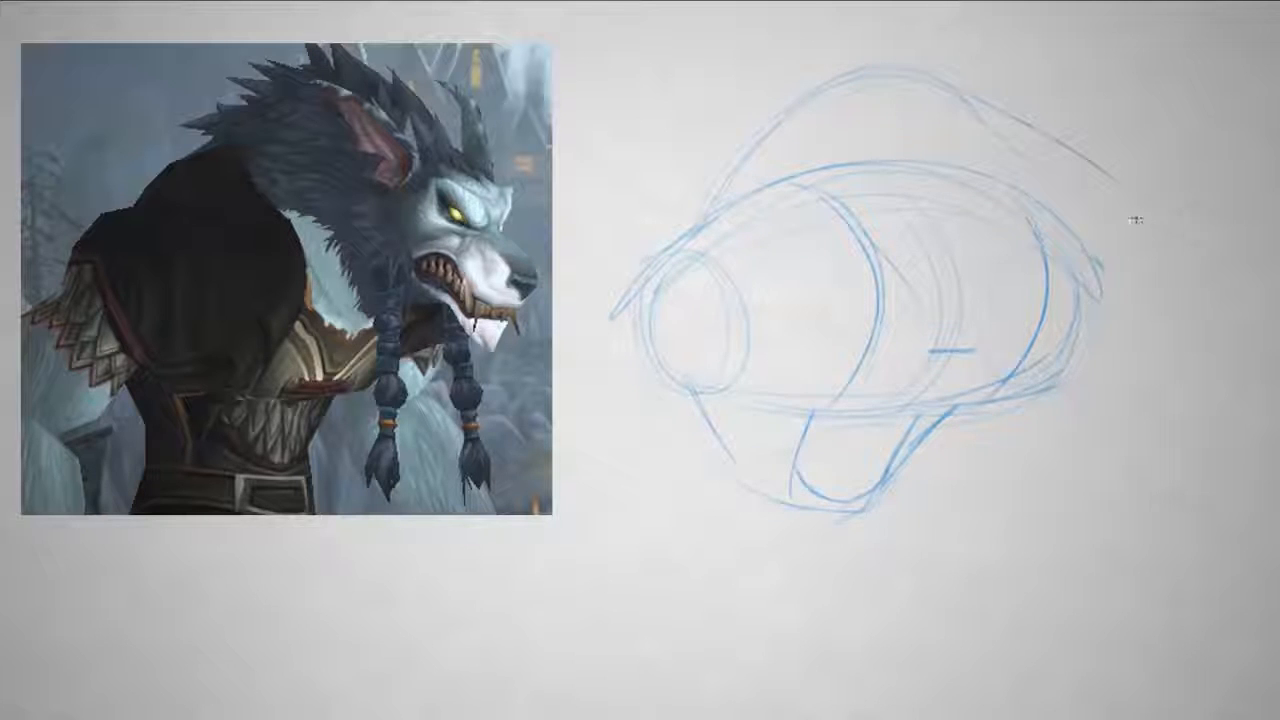
pyautogui.moveTo(994, 217)
pyautogui.mouseDown()
pyautogui.moveTo(942, 177)
pyautogui.moveTo(1037, 239)
pyautogui.moveTo(981, 183)
pyautogui.moveTo(1008, 227)
pyautogui.moveTo(975, 172)
pyautogui.mouseUp()
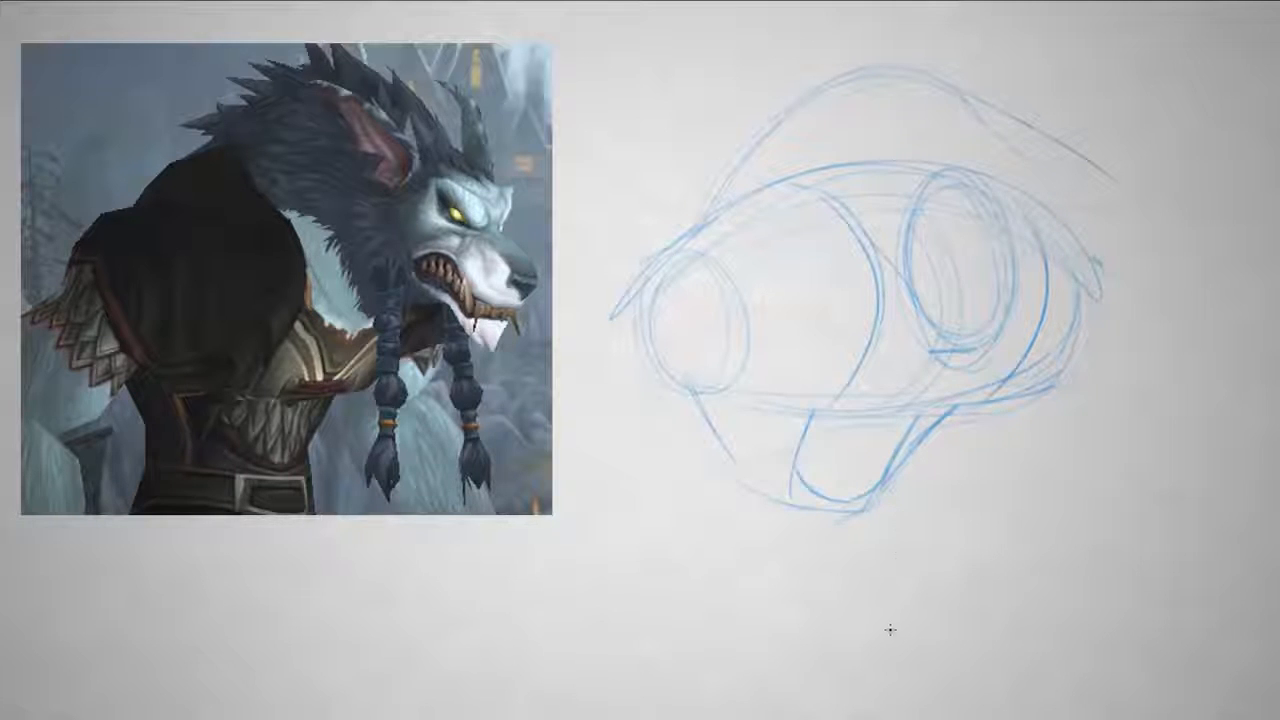
# - Draw a boxy muzzle projecting forward from the head oval and erase the construction lines that cross it
pyautogui.moveTo(1019, 294)
pyautogui.mouseDown()
pyautogui.moveTo(996, 301)
pyautogui.moveTo(1106, 354)
pyautogui.mouseUp()
pyautogui.moveTo(1048, 222)
pyautogui.mouseDown()
pyautogui.moveTo(1150, 262)
pyautogui.moveTo(1120, 400)
pyautogui.mouseUp()
pyautogui.moveTo(1148, 264); pyautogui.dragTo(1114, 406)
pyautogui.press('e')
pyautogui.press('[')
pyautogui.press('[')
pyautogui.moveTo(1028, 244)
pyautogui.mouseDown()
pyautogui.moveTo(1088, 275)
pyautogui.moveTo(1084, 308)
pyautogui.moveTo(1068, 284)
pyautogui.mouseUp()
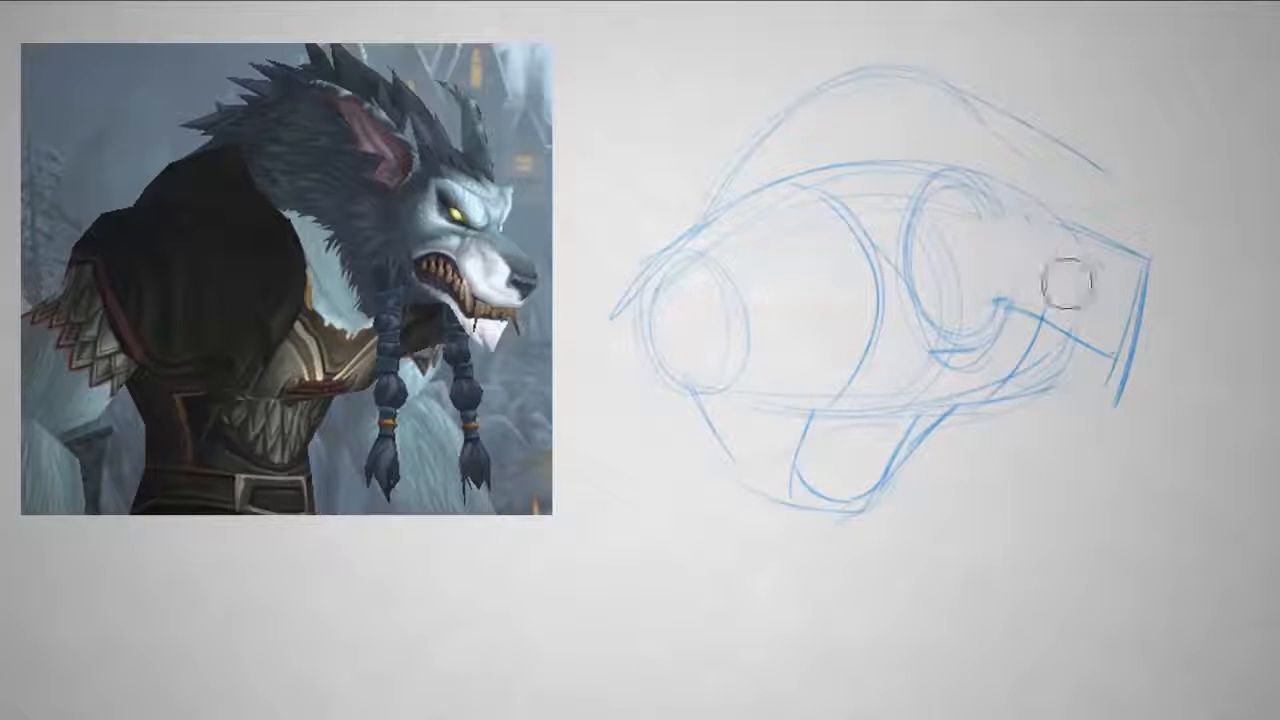
# - Draw the brow ridge between the mane and muzzle, and erase the head's construction oval
pyautogui.press('b')
pyautogui.moveTo(1106, 198)
pyautogui.mouseDown()
pyautogui.moveTo(1089, 231)
pyautogui.moveTo(1101, 218)
pyautogui.moveTo(1029, 179)
pyautogui.moveTo(1107, 185)
pyautogui.mouseUp()
pyautogui.press('e')
pyautogui.moveTo(1040, 220)
pyautogui.mouseDown()
pyautogui.moveTo(971, 216)
pyautogui.moveTo(965, 181)
pyautogui.moveTo(911, 272)
pyautogui.moveTo(949, 323)
pyautogui.mouseUp()
pyautogui.press('b')
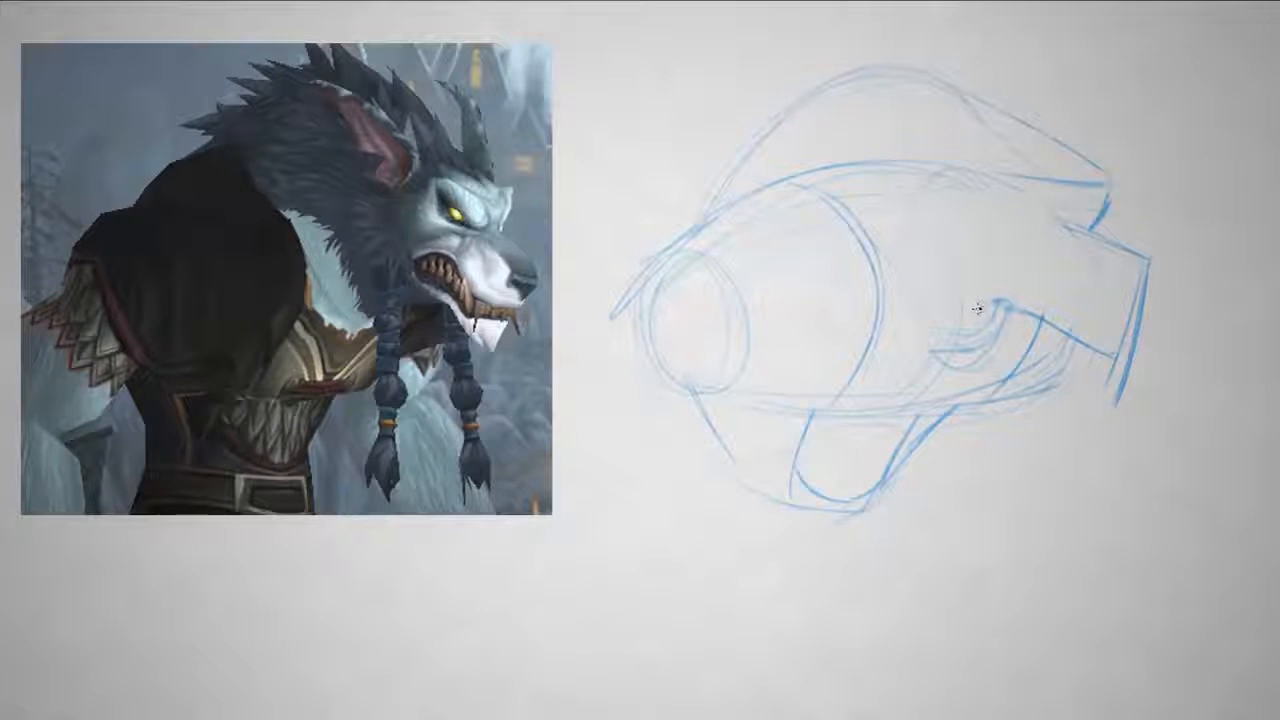
# - Draw the angular cheek and jaw contour behind the muzzle and reinforce the far brow ridge
pyautogui.moveTo(973, 198); pyautogui.dragTo(1024, 176)
pyautogui.moveTo(970, 257); pyautogui.dragTo(1000, 302)
pyautogui.moveTo(979, 174); pyautogui.dragTo(938, 223)
pyautogui.moveTo(941, 221); pyautogui.dragTo(975, 289)
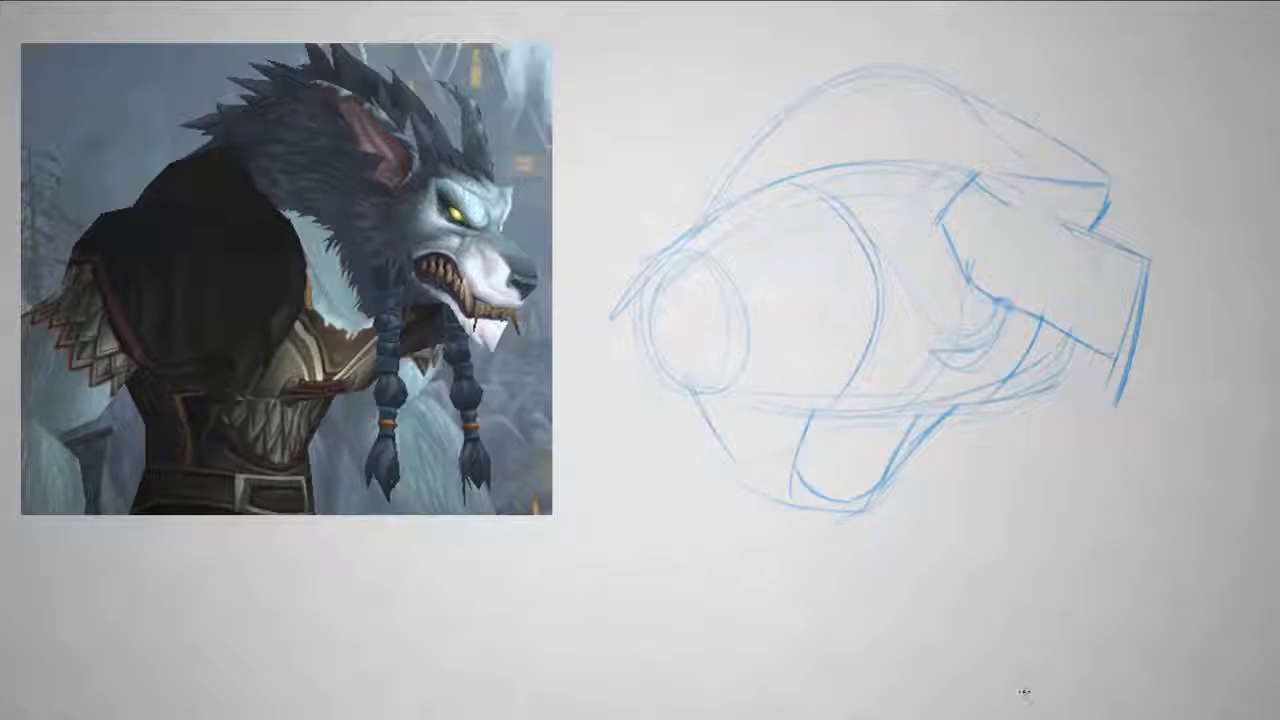
pyautogui.moveTo(1045, 155); pyautogui.dragTo(1108, 186)
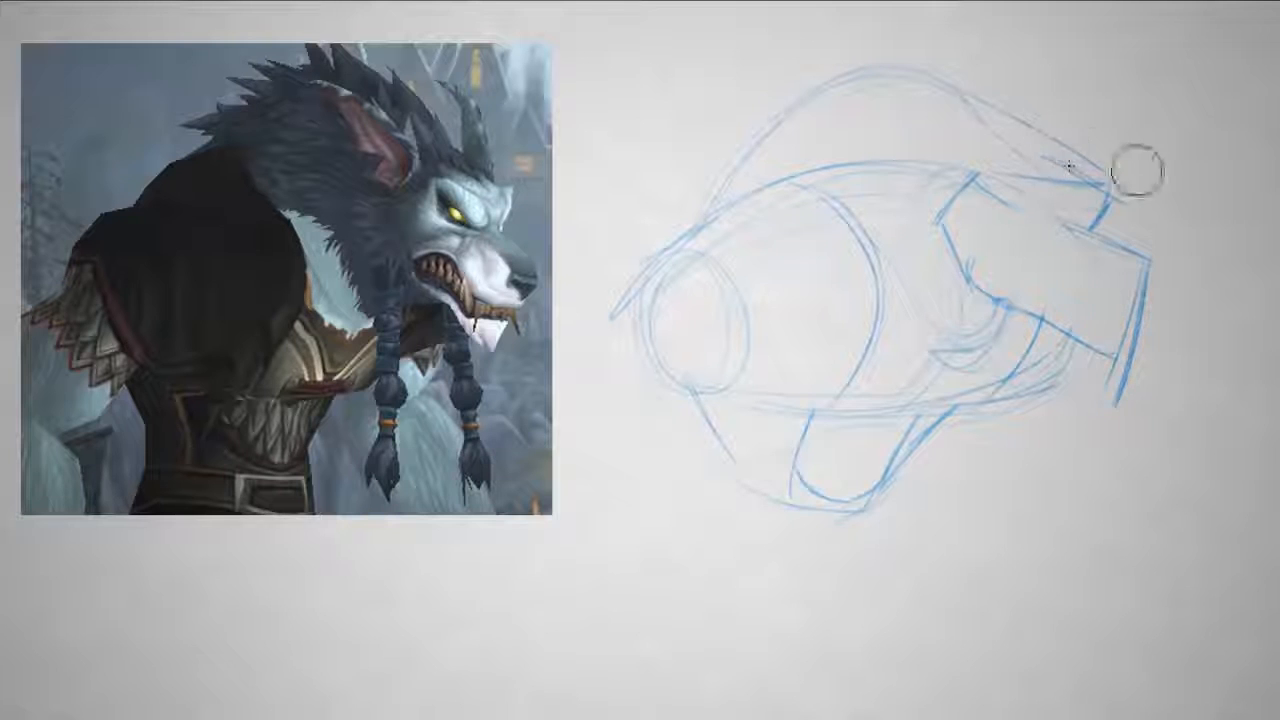
# - Draw two pointed ears on top of the head, a narrow far one and a wider near one
pyautogui.moveTo(1048, 150)
pyautogui.mouseDown()
pyautogui.moveTo(1110, 186)
pyautogui.moveTo(1059, 68)
pyautogui.mouseUp()
pyautogui.moveTo(1042, 147); pyautogui.dragTo(1055, 67)
pyautogui.moveTo(900, 76)
pyautogui.mouseDown()
pyautogui.moveTo(948, 182)
pyautogui.moveTo(958, 134)
pyautogui.moveTo(933, 149)
pyautogui.moveTo(879, 82)
pyautogui.moveTo(929, 127)
pyautogui.moveTo(921, 187)
pyautogui.mouseUp()
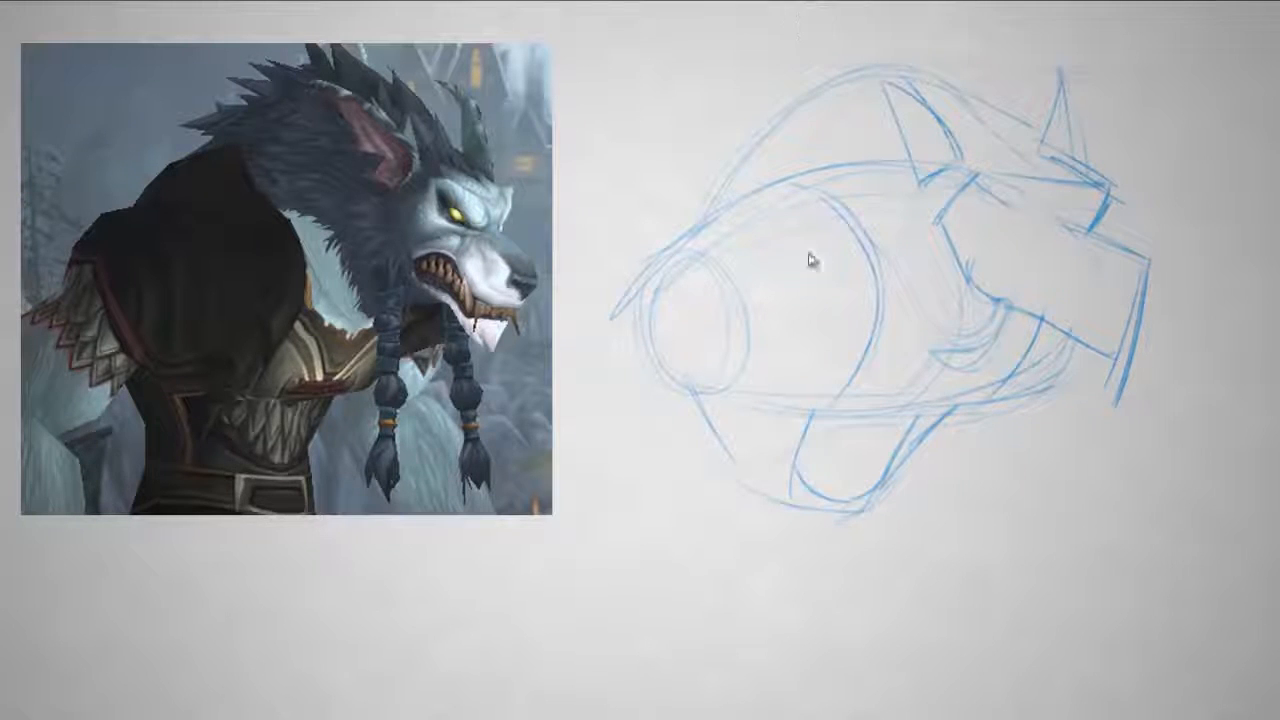
# - Mark the top and underside of the muzzle tip and draw the snarling mouth line along the muzzle
pyautogui.moveTo(1090, 313)
pyautogui.mouseDown()
pyautogui.moveTo(1148, 318)
pyautogui.moveTo(1092, 316)
pyautogui.mouseUp()
pyautogui.moveTo(1112, 265); pyautogui.dragTo(1152, 265)
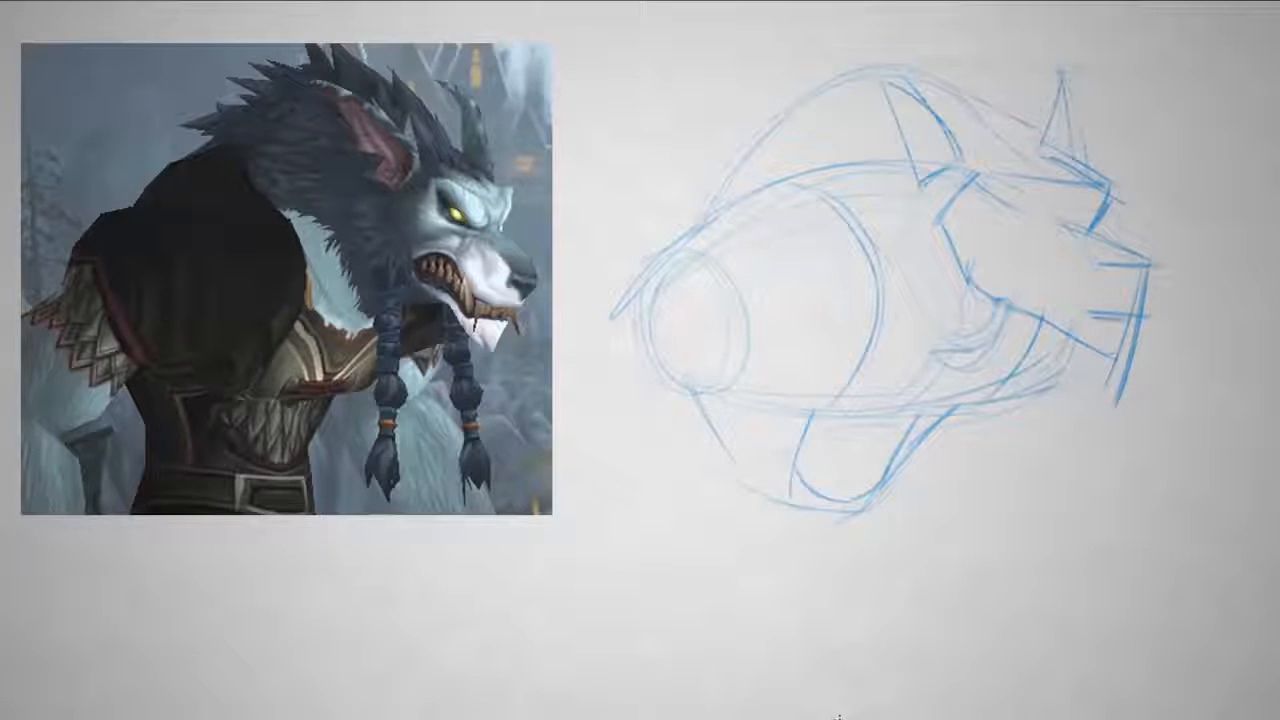
pyautogui.moveTo(1022, 260); pyautogui.dragTo(1058, 288)
pyautogui.moveTo(1018, 253)
pyautogui.mouseDown()
pyautogui.moveTo(991, 280)
pyautogui.moveTo(1101, 328)
pyautogui.moveTo(1058, 302)
pyautogui.moveTo(1150, 324)
pyautogui.mouseUp()
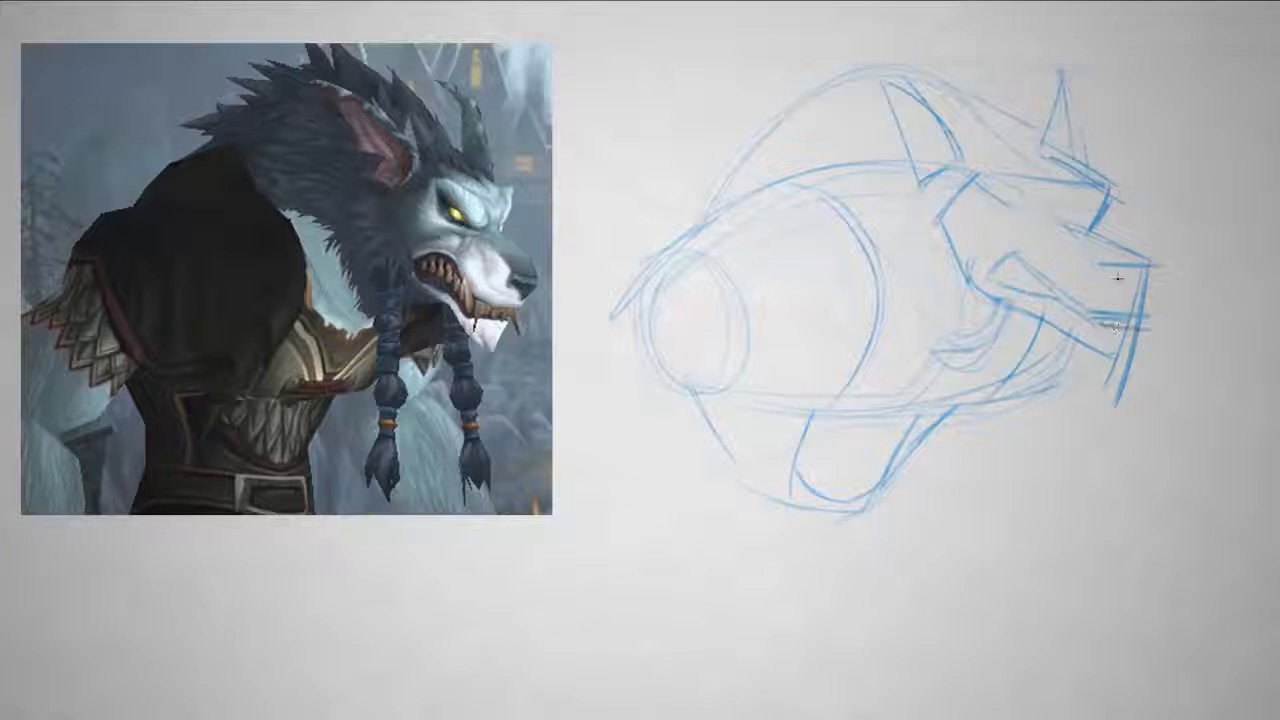
# - Add the nostril and the far eye under the brow, and erase the excess line below the muzzle tip
pyautogui.moveTo(1116, 279); pyautogui.dragTo(1141, 288)
pyautogui.moveTo(1066, 222)
pyautogui.mouseDown()
pyautogui.moveTo(1087, 218)
pyautogui.moveTo(1083, 233)
pyautogui.mouseUp()
pyautogui.moveTo(1109, 194); pyautogui.dragTo(1091, 226)
pyautogui.press('e')
pyautogui.moveTo(1122, 388)
pyautogui.mouseDown()
pyautogui.moveTo(1143, 380)
pyautogui.moveTo(1131, 400)
pyautogui.mouseUp()
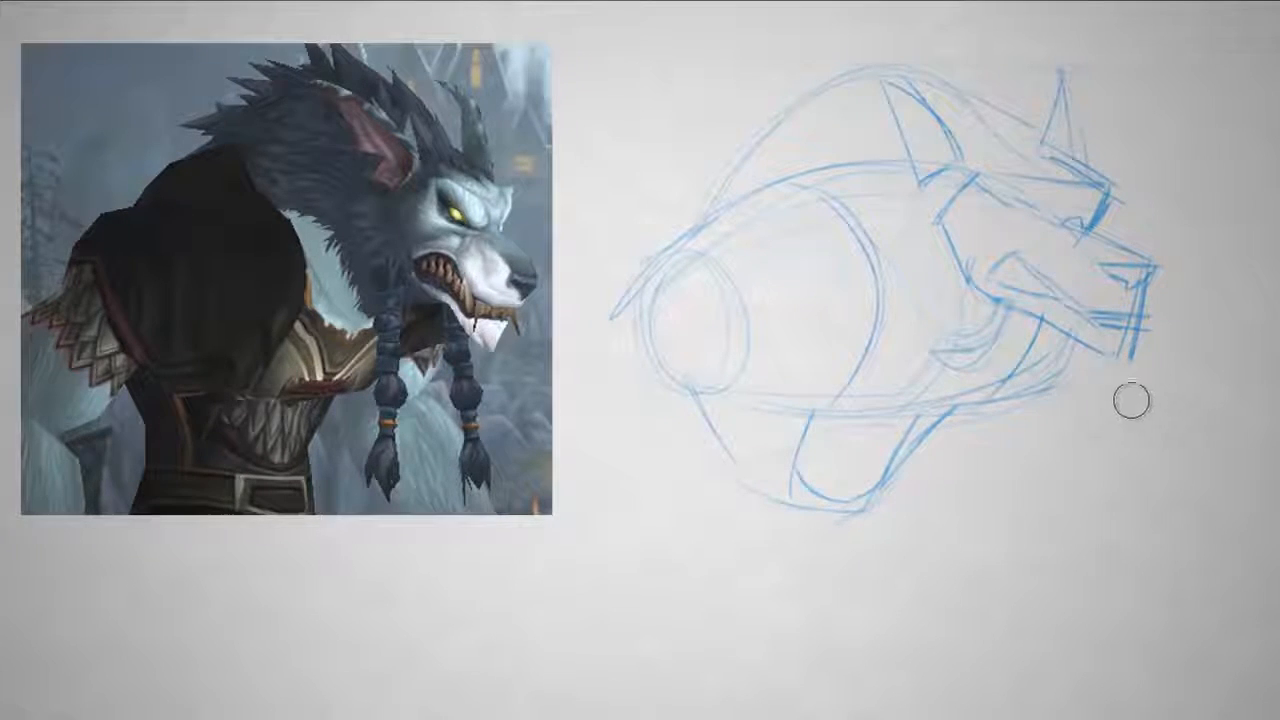
# - Sketch two braids hanging down from the jaw as long vertical strands
pyautogui.press('b')
pyautogui.moveTo(947, 277); pyautogui.dragTo(971, 512)
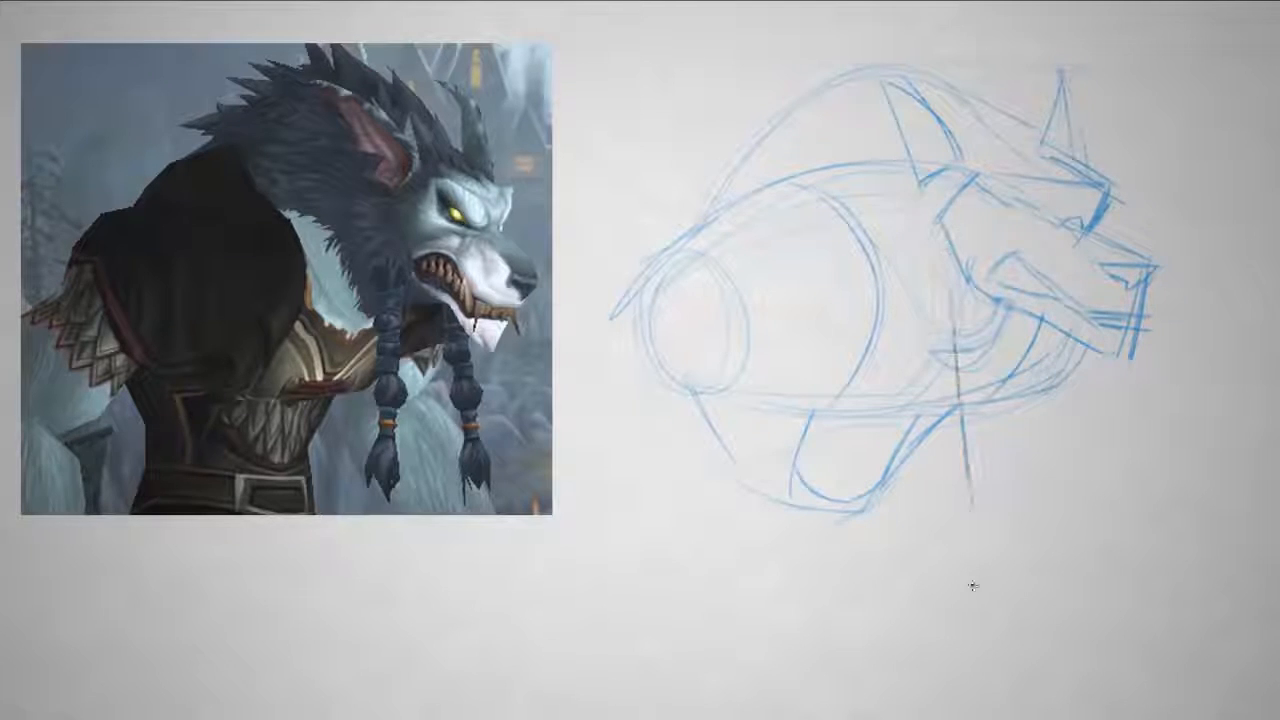
pyautogui.moveTo(1048, 355); pyautogui.dragTo(1052, 512)
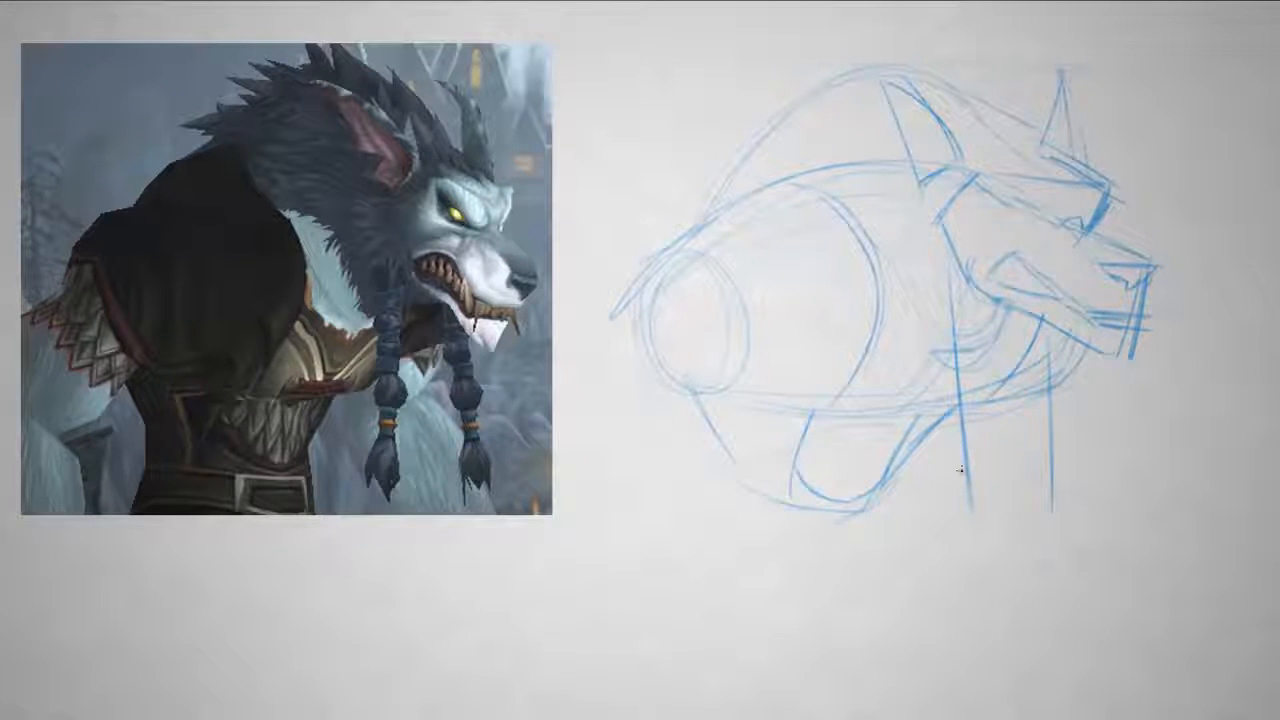
pyautogui.moveTo(989, 428); pyautogui.dragTo(996, 511)
pyautogui.moveTo(1066, 446)
pyautogui.mouseDown()
pyautogui.moveTo(1068, 512)
pyautogui.moveTo(1058, 492)
pyautogui.mouseUp()
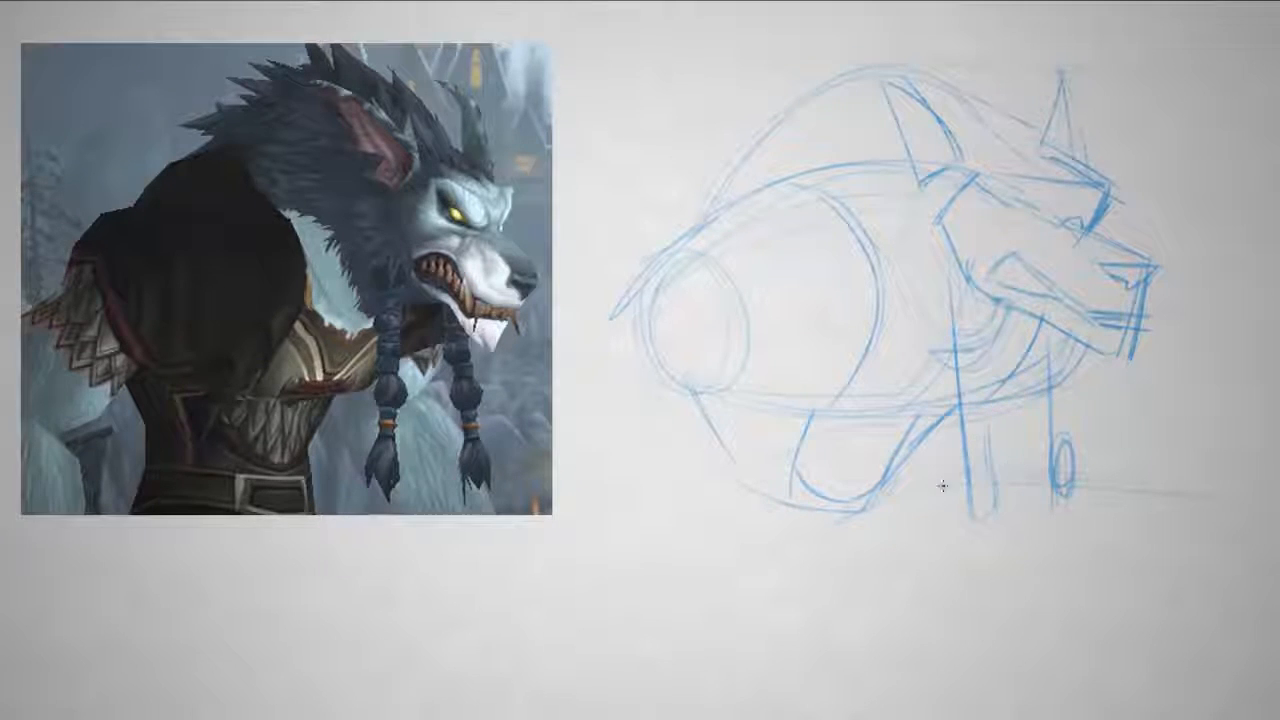
# - Draw a round knot on each braid, firm up the lower strands, and connect the near braid to the jaw
pyautogui.moveTo(955, 396); pyautogui.dragTo(992, 412)
pyautogui.moveTo(1068, 375)
pyautogui.mouseDown()
pyautogui.moveTo(1074, 411)
pyautogui.moveTo(1050, 408)
pyautogui.mouseUp()
pyautogui.moveTo(966, 384)
pyautogui.mouseDown()
pyautogui.moveTo(983, 403)
pyautogui.moveTo(974, 398)
pyautogui.mouseUp()
pyautogui.moveTo(1052, 396)
pyautogui.mouseDown()
pyautogui.moveTo(1059, 380)
pyautogui.moveTo(1073, 508)
pyautogui.mouseUp()
pyautogui.moveTo(974, 516); pyautogui.dragTo(957, 425)
pyautogui.moveTo(988, 298); pyautogui.dragTo(985, 376)
pyautogui.moveTo(998, 302); pyautogui.dragTo(985, 374)
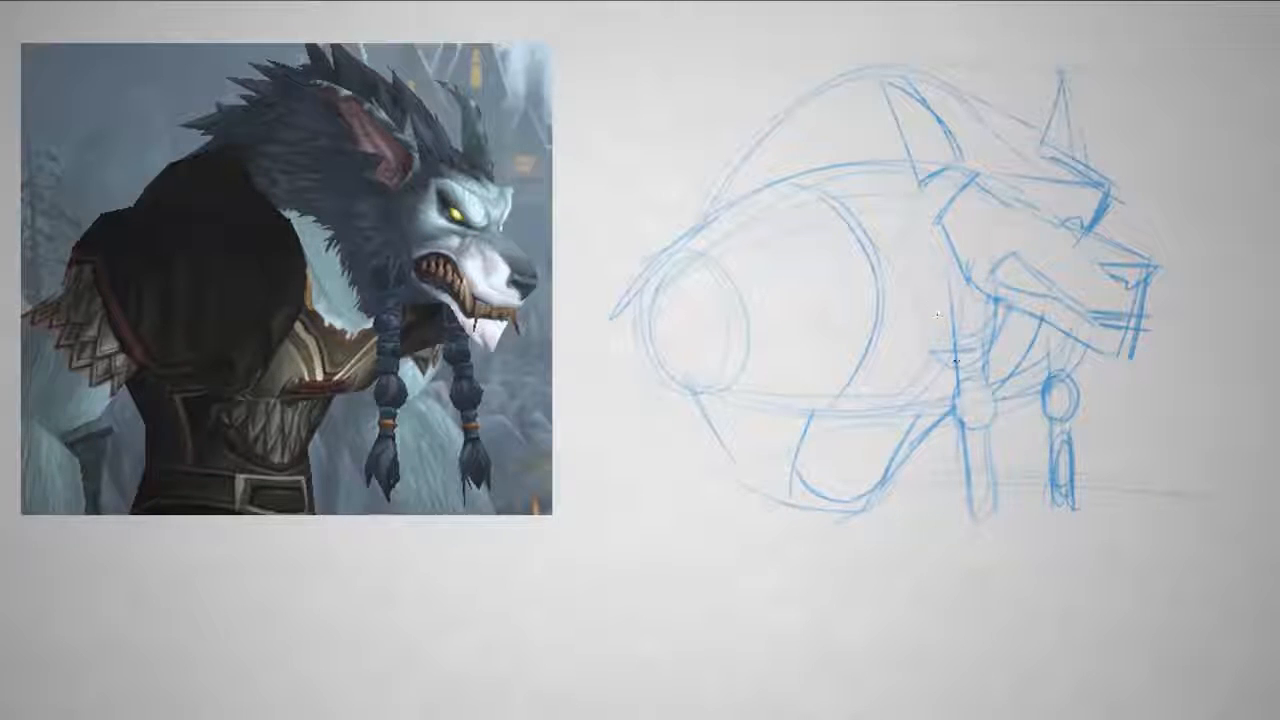
# - Sketch the mane's edge sweeping from the shoulder down to the chest and a curved chest form behind the near braid
pyautogui.moveTo(838, 261); pyautogui.dragTo(868, 279)
pyautogui.moveTo(774, 180)
pyautogui.mouseDown()
pyautogui.moveTo(891, 268)
pyautogui.moveTo(892, 291)
pyautogui.moveTo(880, 285)
pyautogui.moveTo(939, 400)
pyautogui.mouseUp()
pyautogui.moveTo(917, 350)
pyautogui.mouseDown()
pyautogui.moveTo(947, 372)
pyautogui.moveTo(905, 291)
pyautogui.mouseUp()
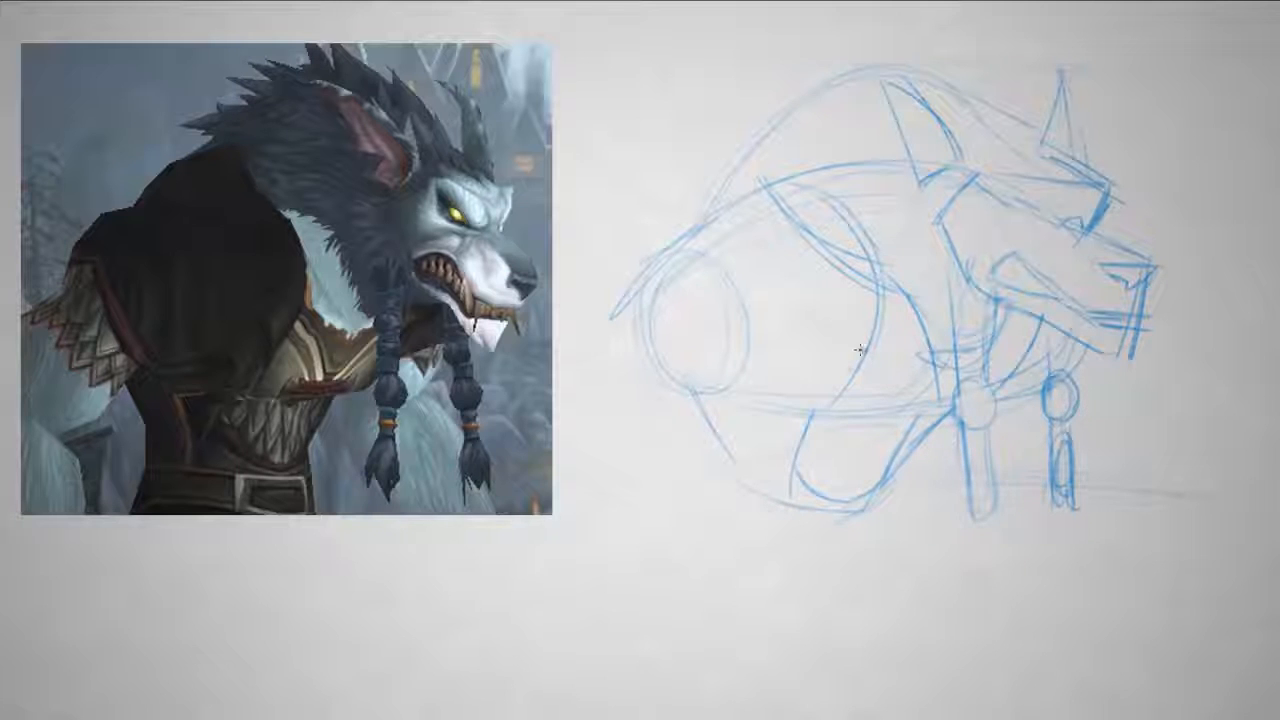
pyautogui.moveTo(866, 353)
pyautogui.mouseDown()
pyautogui.moveTo(868, 383)
pyautogui.moveTo(938, 402)
pyautogui.mouseUp()
pyautogui.moveTo(864, 376); pyautogui.dragTo(948, 389)
# - Draw the flared sleeve edges extending backward from the shoulder oval
pyautogui.moveTo(678, 272)
pyautogui.mouseDown()
pyautogui.moveTo(703, 380)
pyautogui.moveTo(780, 392)
pyautogui.moveTo(622, 310)
pyautogui.moveTo(606, 333)
pyautogui.moveTo(580, 334)
pyautogui.mouseUp()
pyautogui.moveTo(704, 382); pyautogui.dragTo(637, 419)
pyautogui.moveTo(712, 377); pyautogui.dragTo(644, 418)
# - Draw the angry near eye and reshape the muzzle tip into a slanted chin, erasing the stray line
pyautogui.moveTo(977, 190)
pyautogui.mouseDown()
pyautogui.moveTo(1040, 234)
pyautogui.moveTo(1024, 230)
pyautogui.mouseUp()
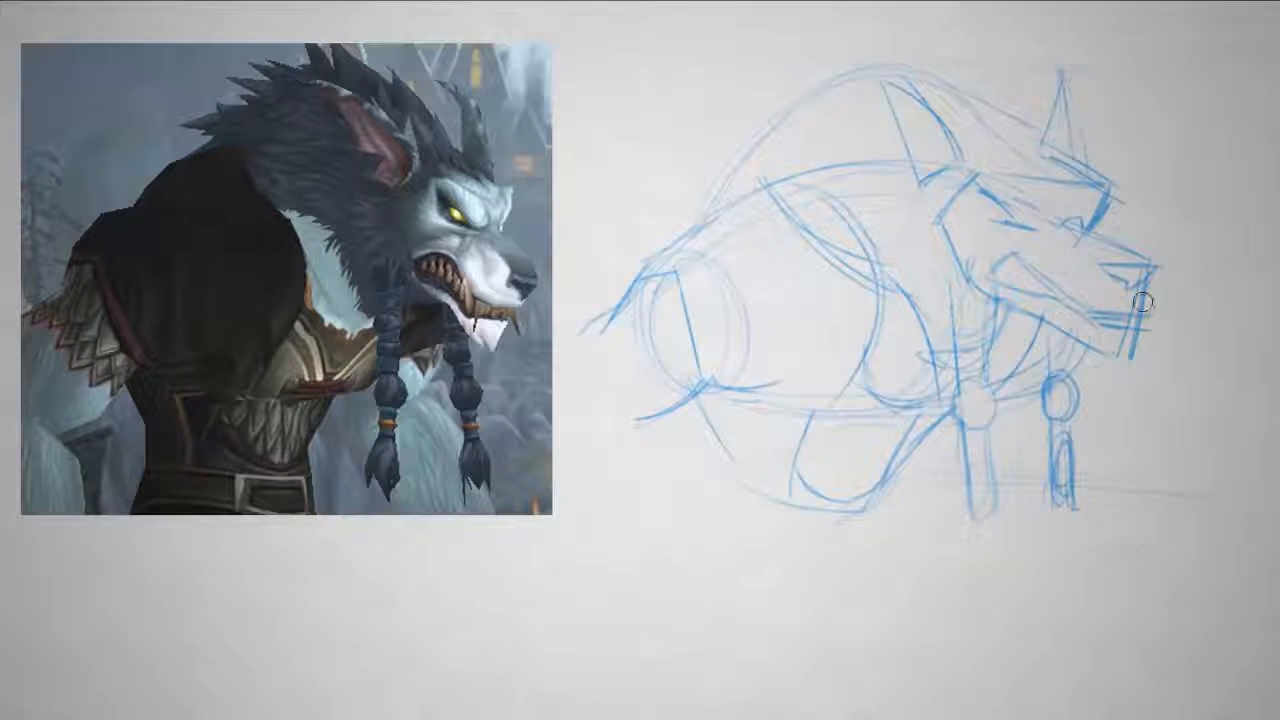
pyautogui.press('e')
pyautogui.moveTo(1134, 372)
pyautogui.mouseDown()
pyautogui.moveTo(1146, 290)
pyautogui.moveTo(1110, 360)
pyautogui.mouseUp()
pyautogui.press('b')
pyautogui.moveTo(1133, 312); pyautogui.dragTo(1110, 362)
pyautogui.press('e')
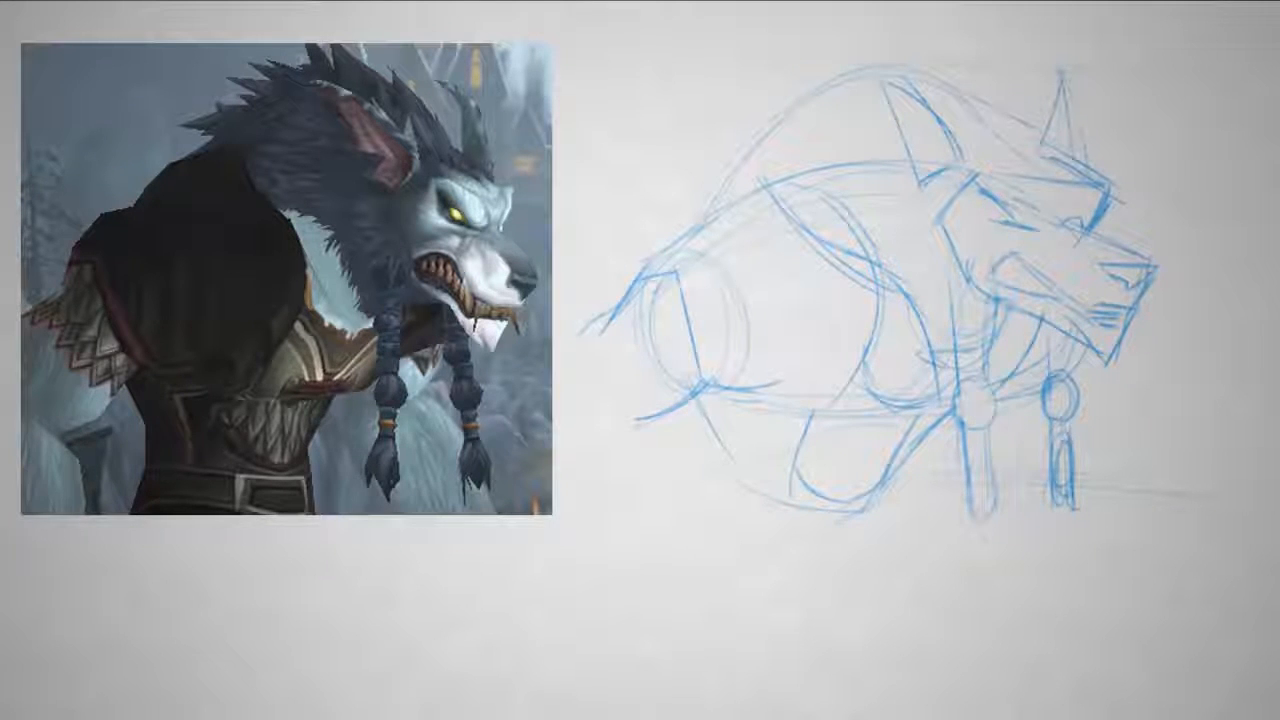
# - Move the sketch aside and draw horizontal guide lines from its key heights across the empty canvas
pyautogui.moveTo(778, 180); pyautogui.dragTo(702, 226)
pyautogui.moveTo(705, 182)
pyautogui.mouseDown()
pyautogui.moveTo(735, 180)
pyautogui.moveTo(702, 180)
pyautogui.mouseUp()
pyautogui.press('e')
pyautogui.press('b')
pyautogui.moveTo(777, 146)
pyautogui.mouseDown()
pyautogui.moveTo(769, 132)
pyautogui.moveTo(722, 172)
pyautogui.mouseUp()
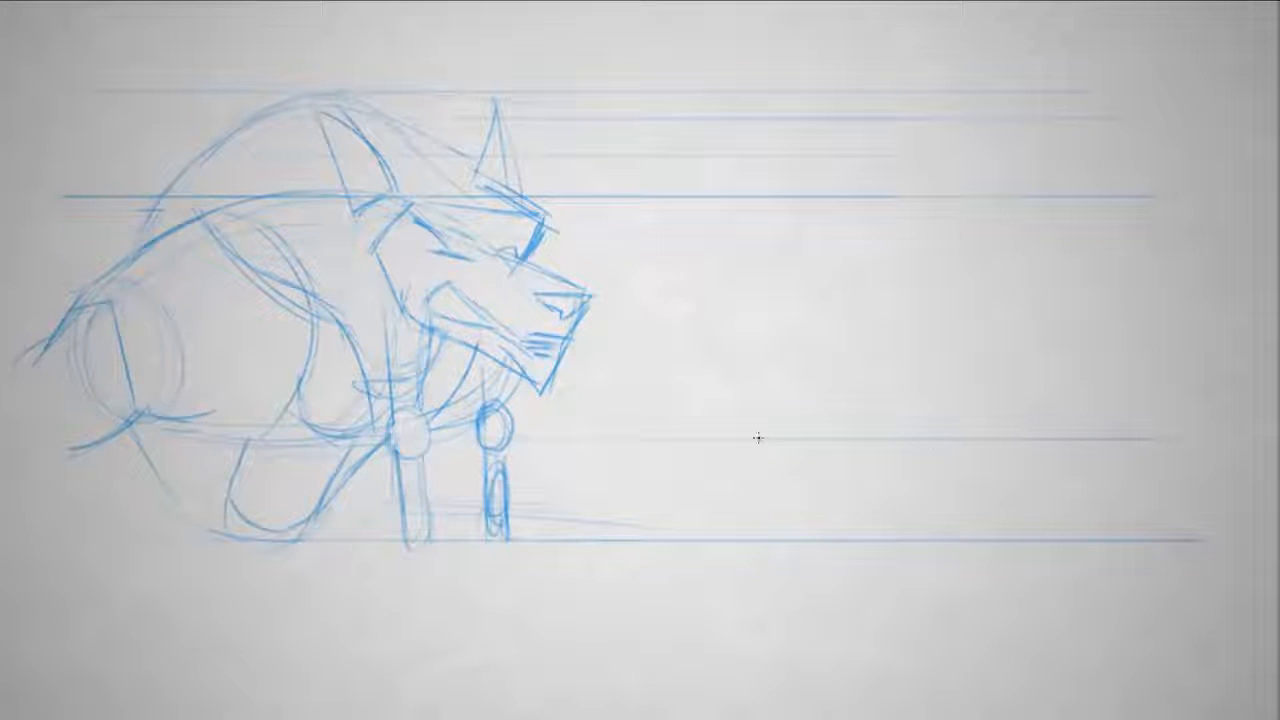
# - Between the guides, sketch a second view's torso oval with back and waist lines, erasing the excess along the back
pyautogui.moveTo(927, 198)
pyautogui.mouseDown()
pyautogui.moveTo(917, 417)
pyautogui.moveTo(966, 443)
pyautogui.mouseUp()
pyautogui.moveTo(727, 375); pyautogui.dragTo(866, 454)
pyautogui.moveTo(758, 250); pyautogui.dragTo(685, 508)
pyautogui.moveTo(742, 283); pyautogui.dragTo(686, 526)
pyautogui.moveTo(928, 432); pyautogui.dragTo(840, 553)
pyautogui.moveTo(698, 378); pyautogui.dragTo(745, 540)
pyautogui.press('e')
pyautogui.moveTo(686, 455)
pyautogui.mouseDown()
pyautogui.moveTo(690, 550)
pyautogui.moveTo(684, 335)
pyautogui.mouseUp()
pyautogui.press('b')
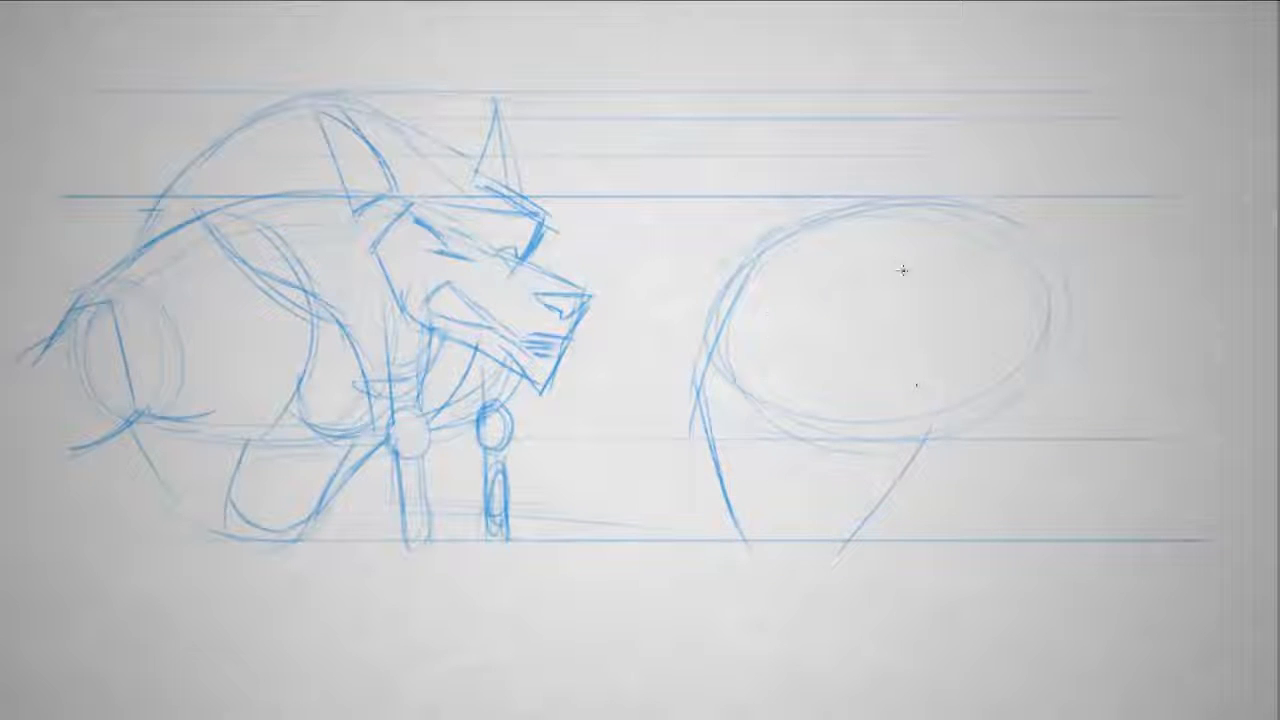
# - Add a round shoulder form inside the second torso, double the waist lines, and erase the stray back stroke
pyautogui.moveTo(788, 349); pyautogui.dragTo(800, 255)
pyautogui.moveTo(912, 487); pyautogui.dragTo(890, 550)
pyautogui.moveTo(712, 312); pyautogui.dragTo(759, 540)
pyautogui.press('e')
pyautogui.moveTo(695, 425); pyautogui.dragTo(699, 362)
pyautogui.press('b')
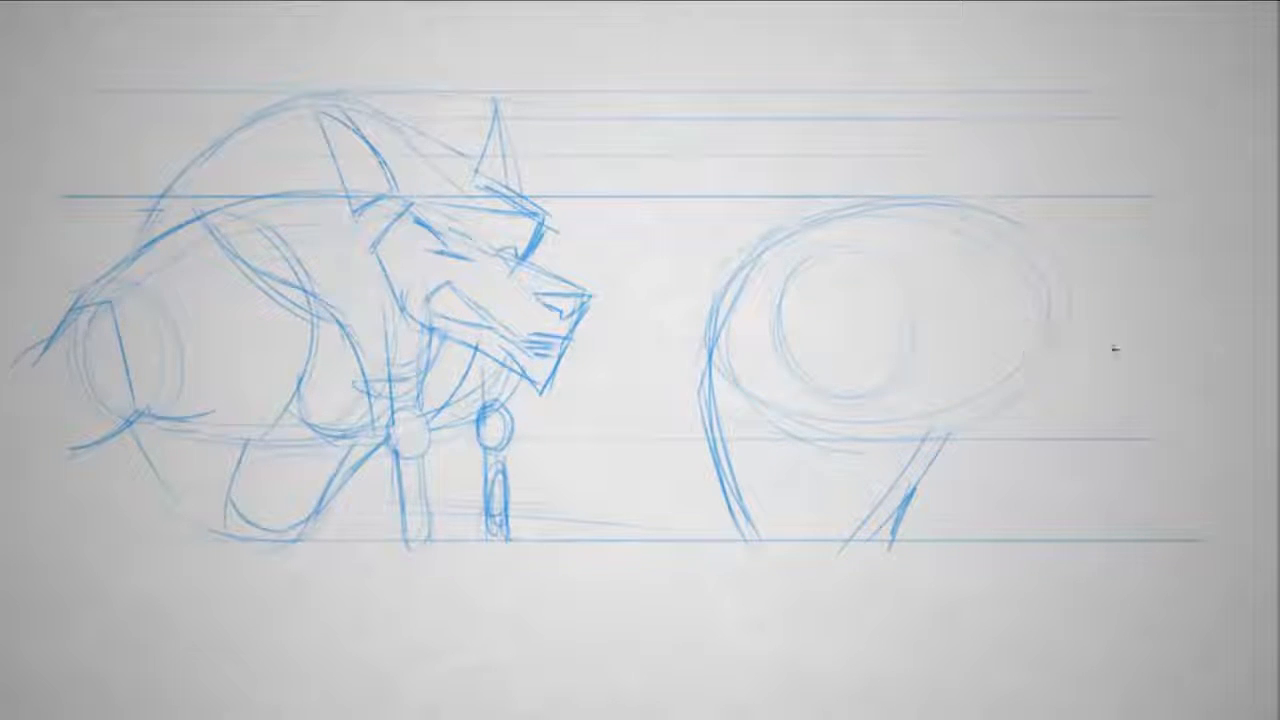
# - Sketch the second view's mane hump above the torso and rough in the brow and muzzle projecting forward
pyautogui.moveTo(878, 102); pyautogui.dragTo(743, 300)
pyautogui.moveTo(982, 92)
pyautogui.mouseDown()
pyautogui.moveTo(800, 140)
pyautogui.moveTo(737, 245)
pyautogui.moveTo(1088, 192)
pyautogui.moveTo(1072, 232)
pyautogui.mouseUp()
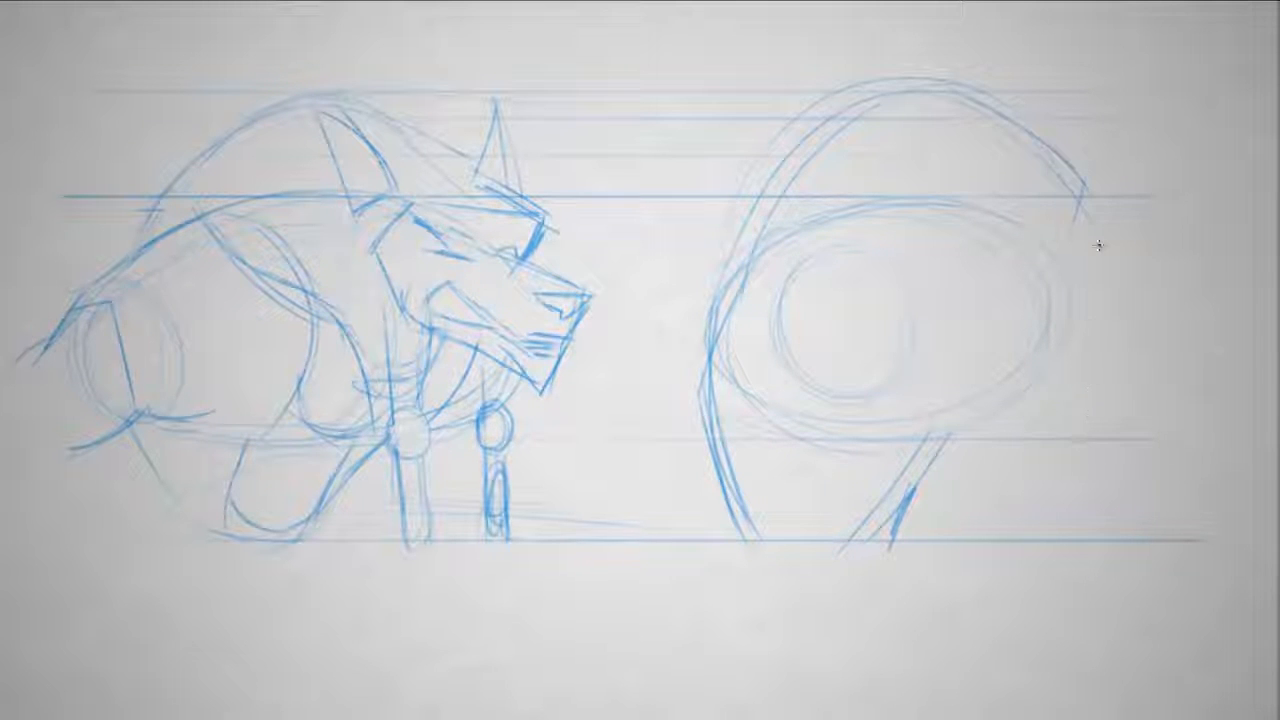
pyautogui.moveTo(1046, 156)
pyautogui.mouseDown()
pyautogui.moveTo(1120, 222)
pyautogui.moveTo(1090, 252)
pyautogui.moveTo(1205, 310)
pyautogui.moveTo(1202, 365)
pyautogui.mouseUp()
pyautogui.moveTo(986, 337); pyautogui.dragTo(962, 396)
pyautogui.moveTo(1207, 344); pyautogui.dragTo(1199, 370)
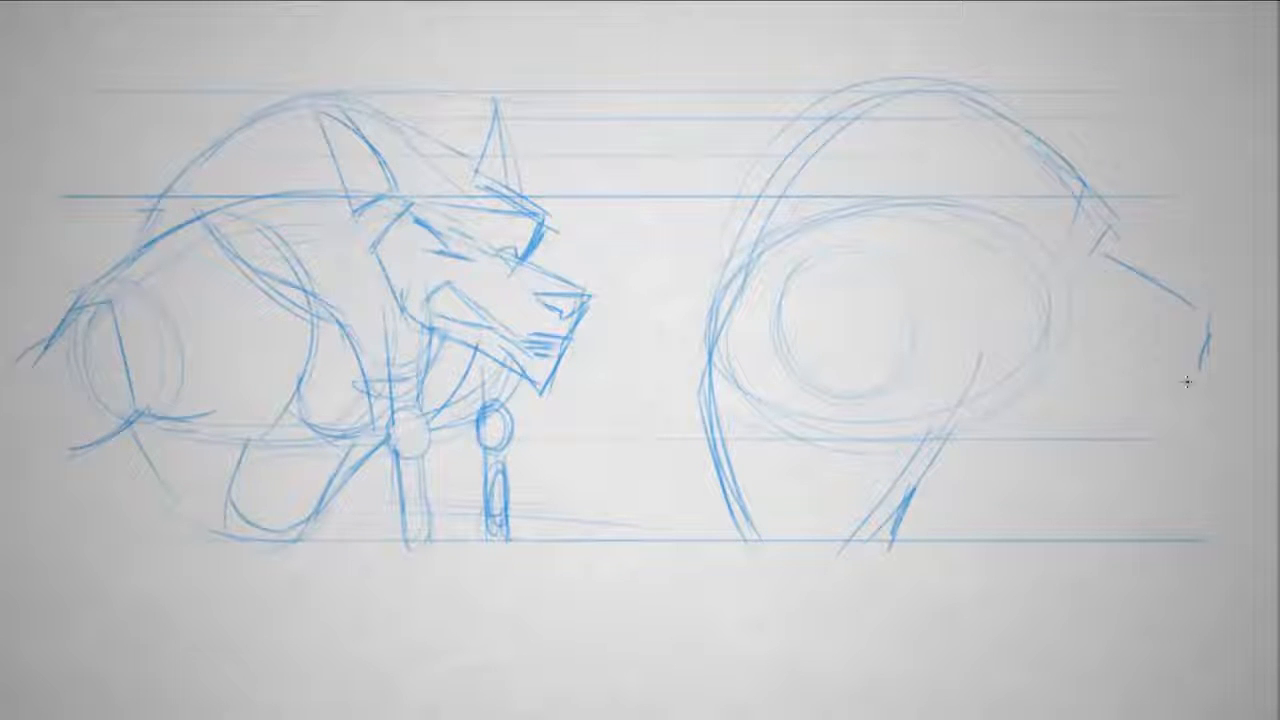